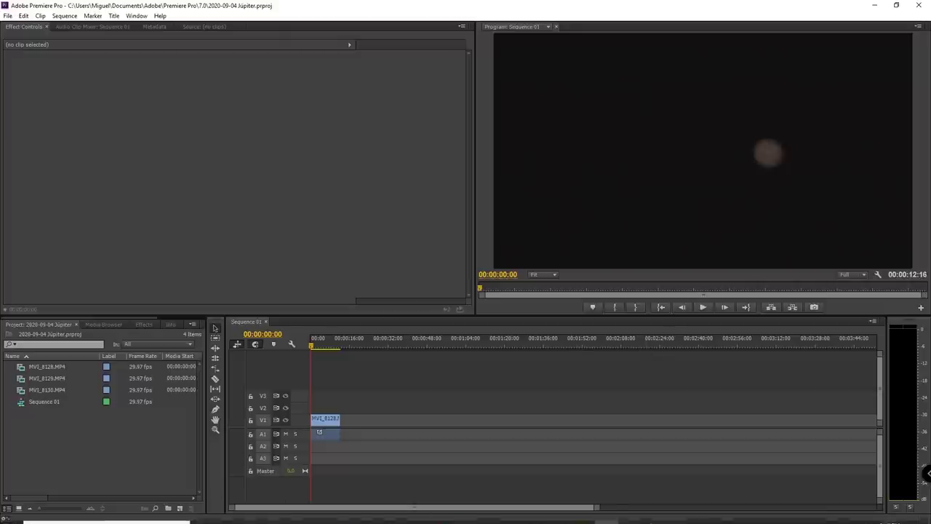
Play the source video MVI_8122.MP4 from the 2020_09_03 folder to examine the planet, and return to Premiere Pro
click(407, 514)
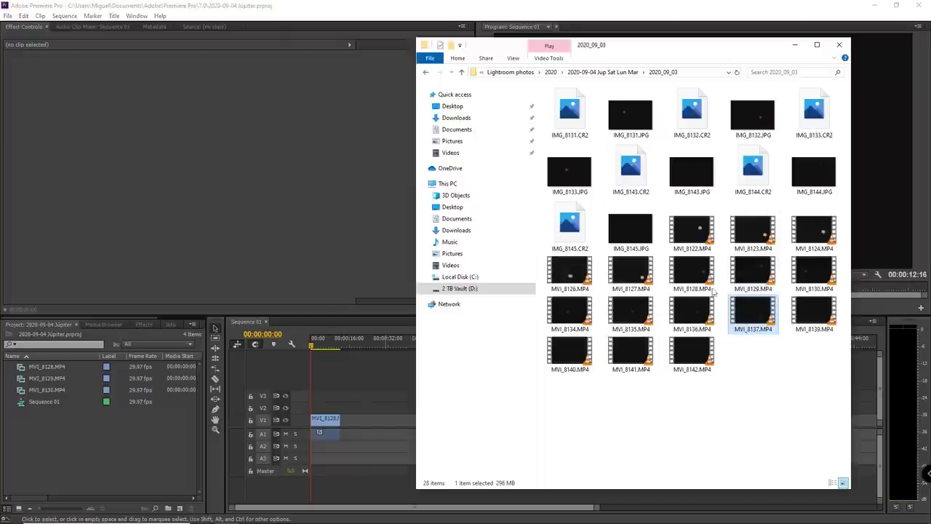
click(794, 46)
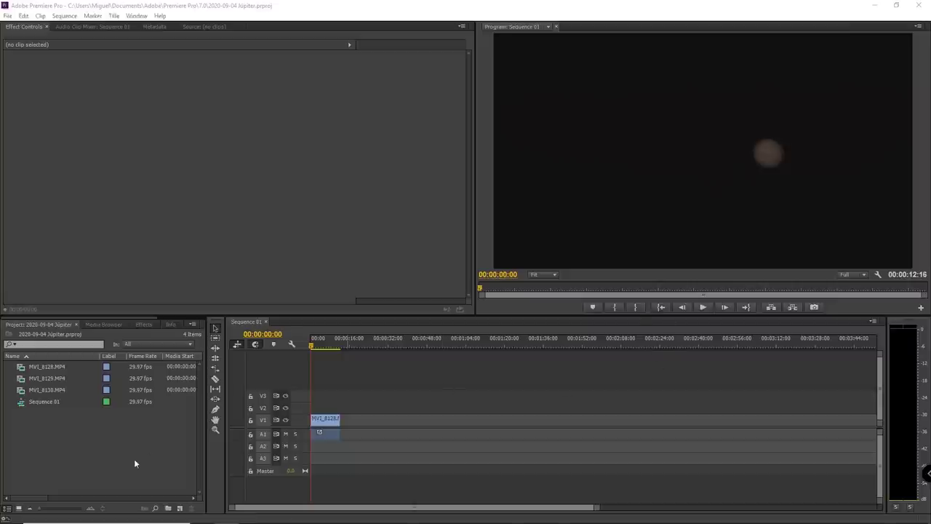
click(46, 372)
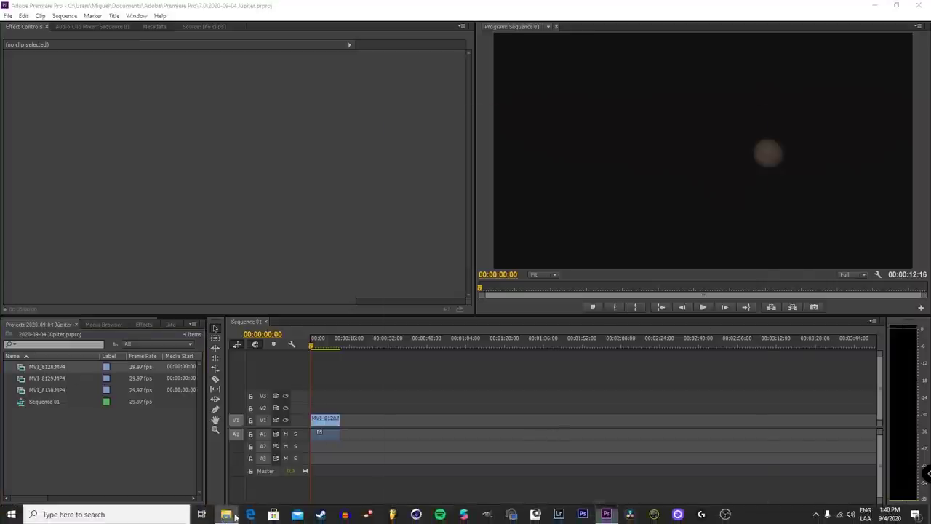
click(606, 515)
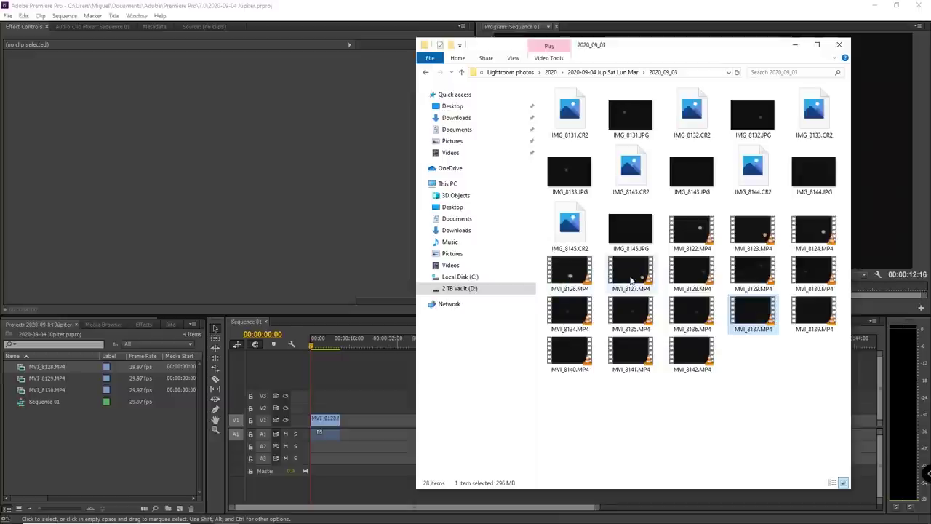
double_click(692, 231)
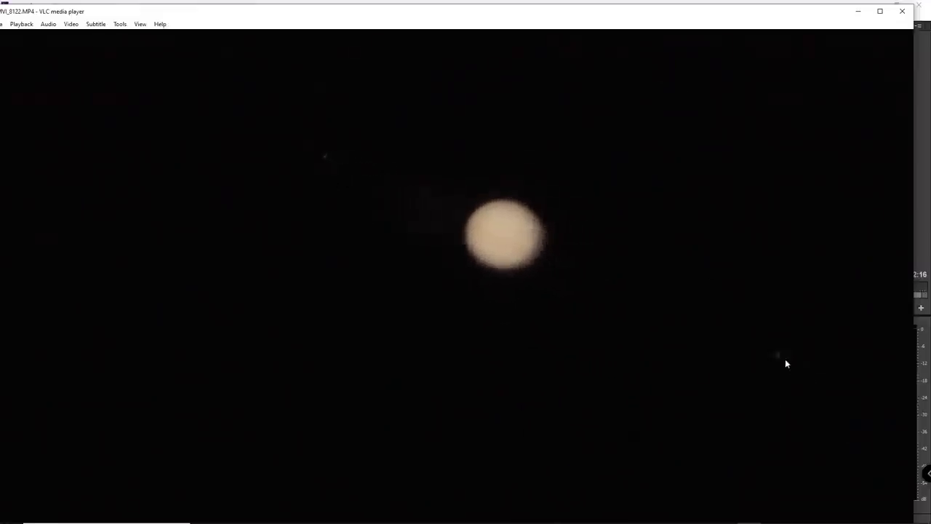
click(906, 15)
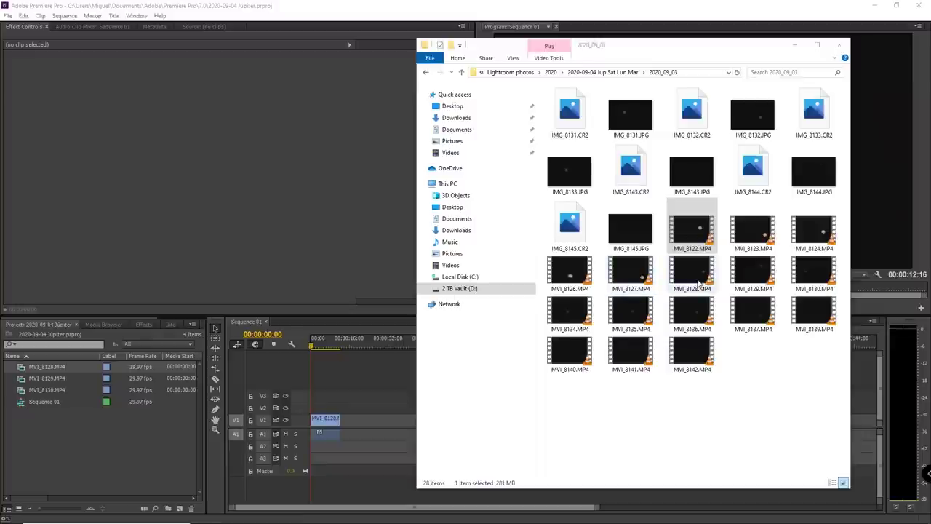
click(89, 452)
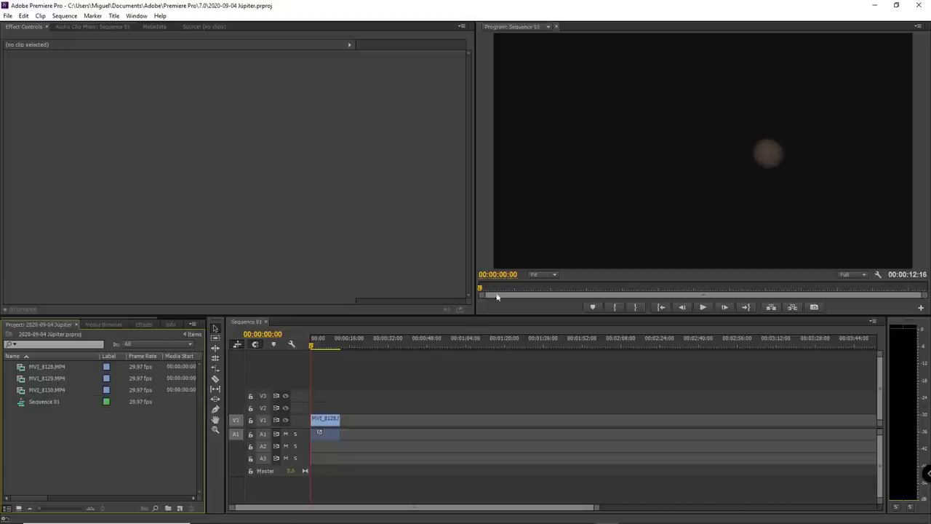
Play and scrub through Sequence 01 in an enlarged Program monitor, restore the layout and return the playhead to the start
key(grave)
key(space)
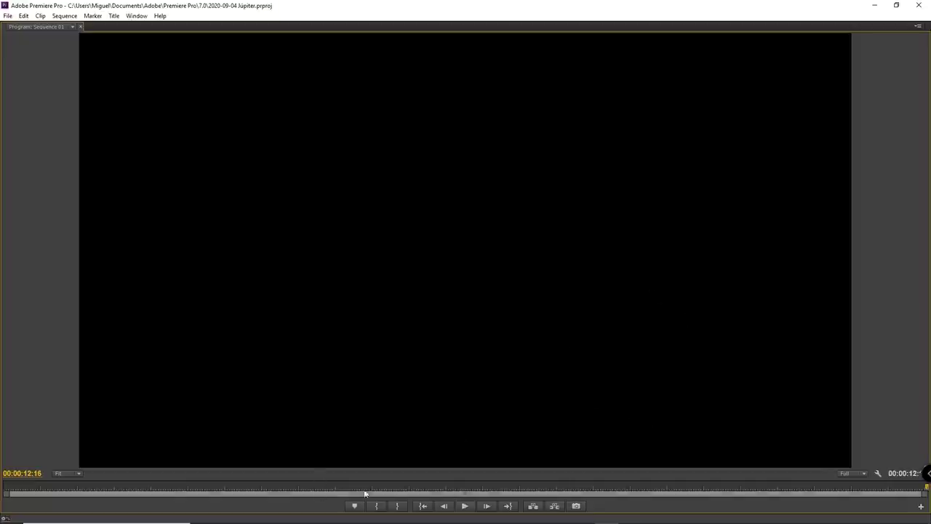
drag(370, 488, 438, 479)
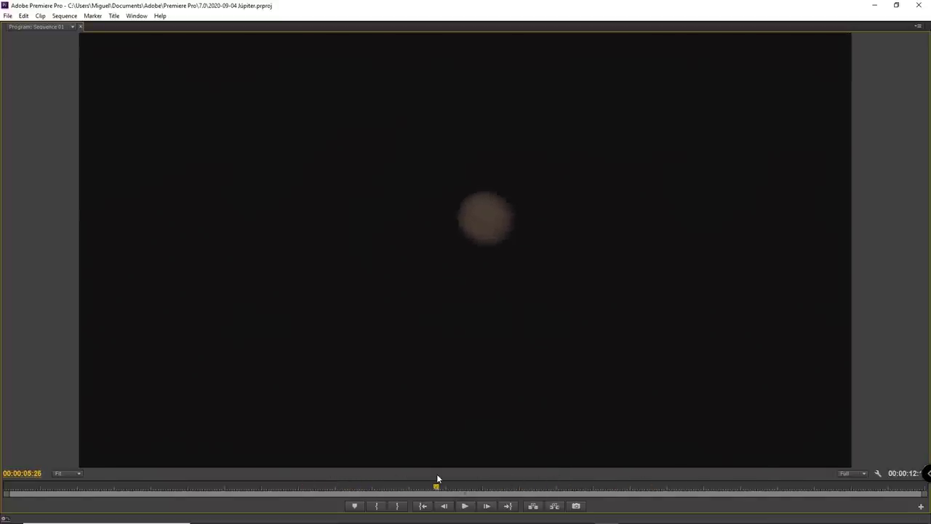
drag(443, 489, 518, 490)
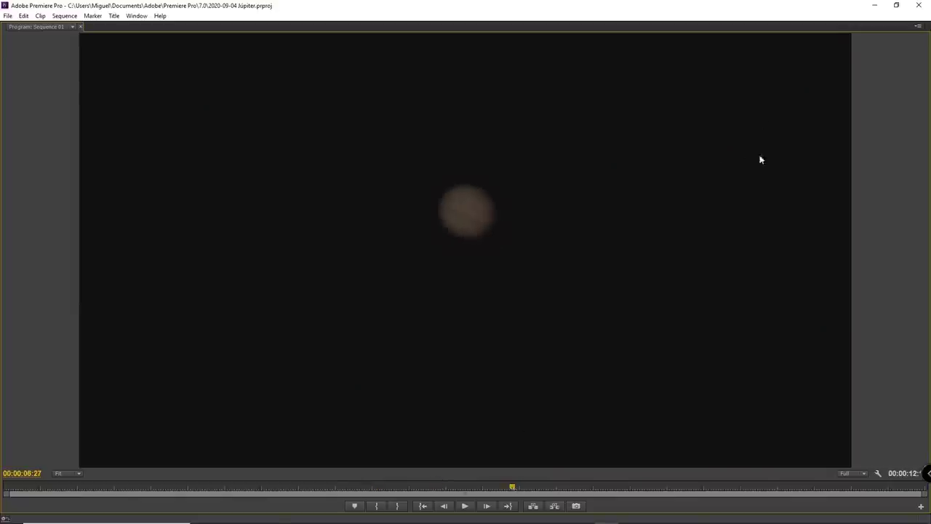
key(grave)
drag(312, 345, 172, 293)
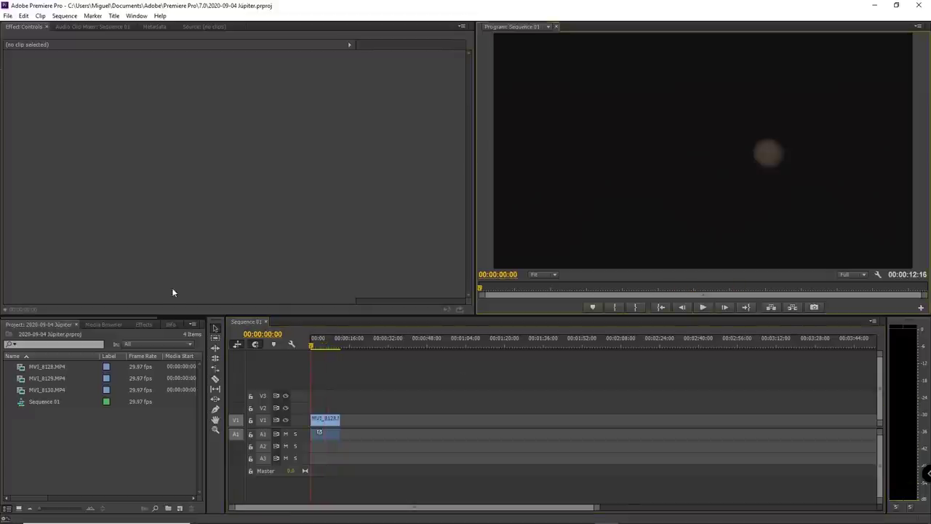
Set up a media export of Sequence 01 in TIFF format with a frame rate of 29.97
click(8, 15)
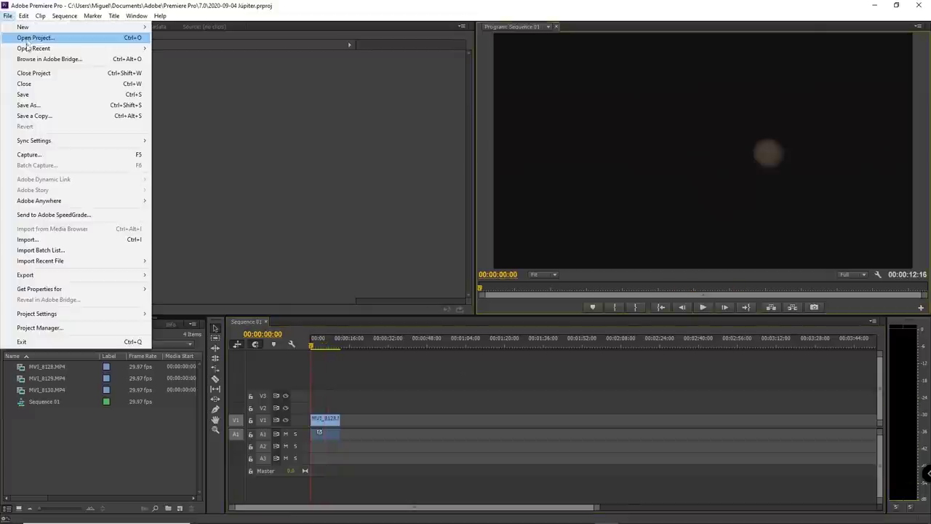
mouse_move(69, 277)
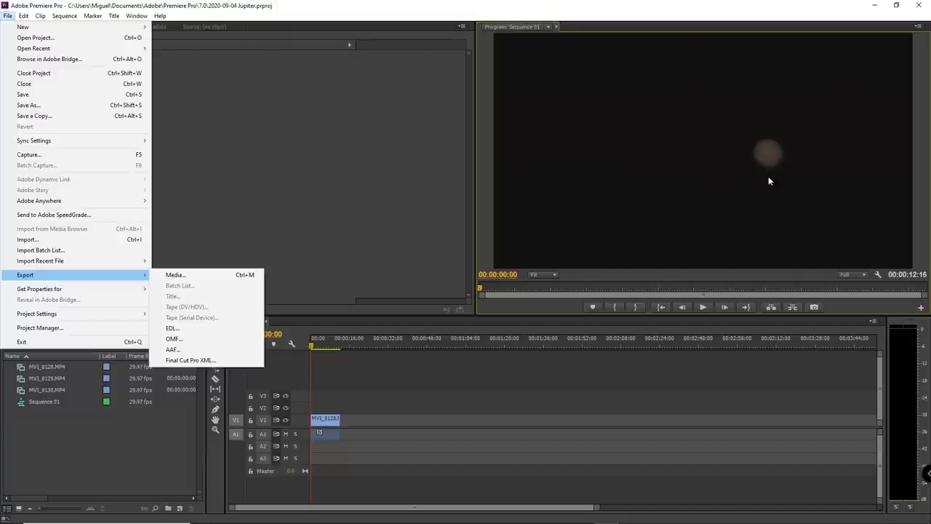
click(168, 274)
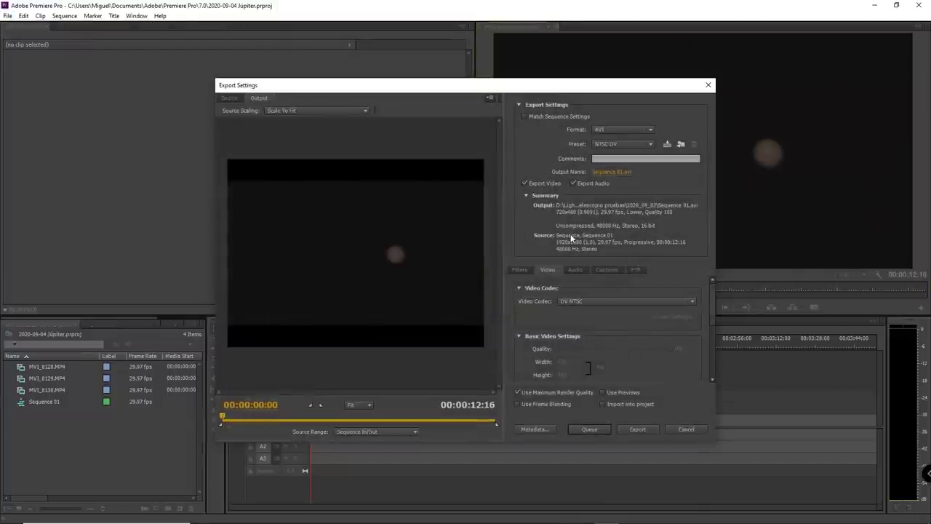
click(630, 130)
click(638, 382)
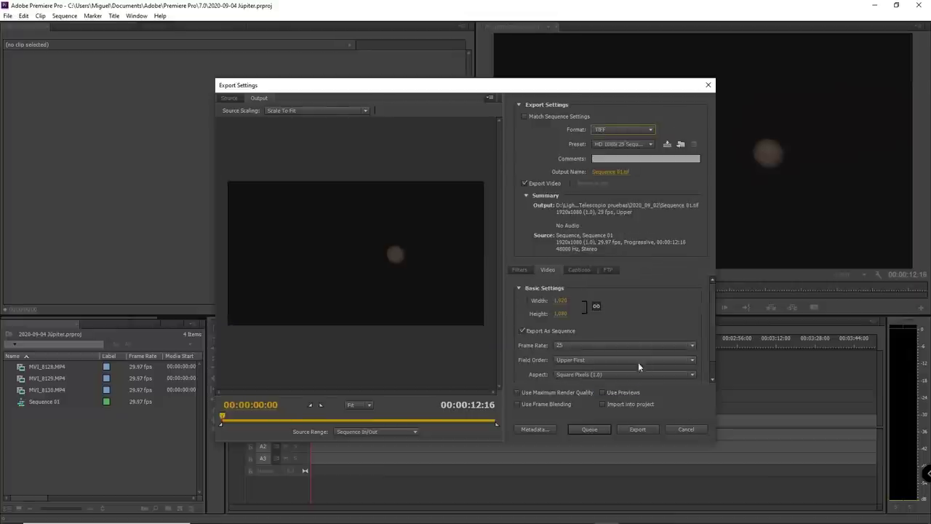
click(691, 345)
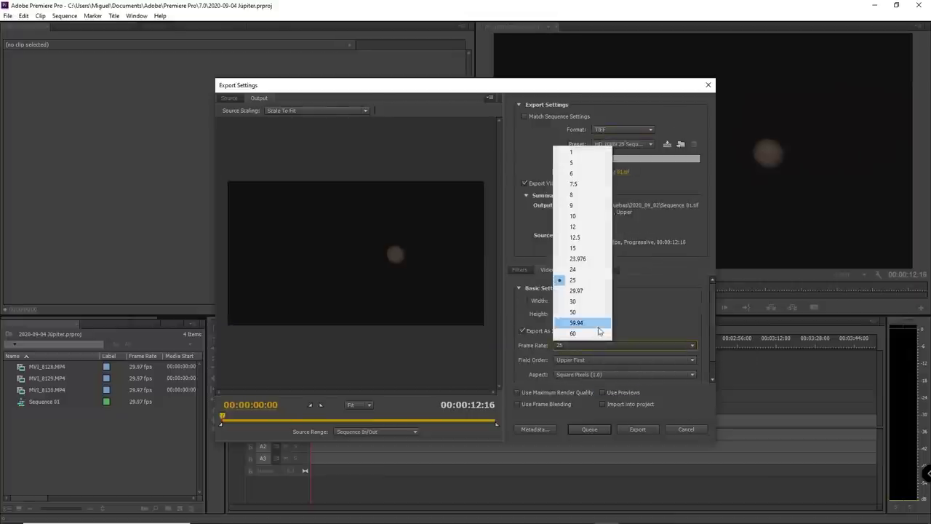
click(586, 292)
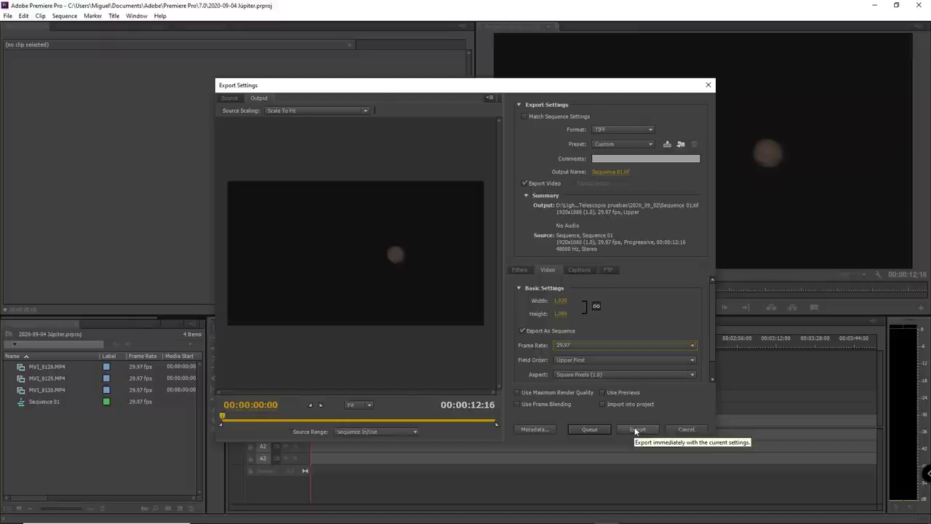
Open the export's output name for editing and add a new folder inside 2020_09_03
click(617, 172)
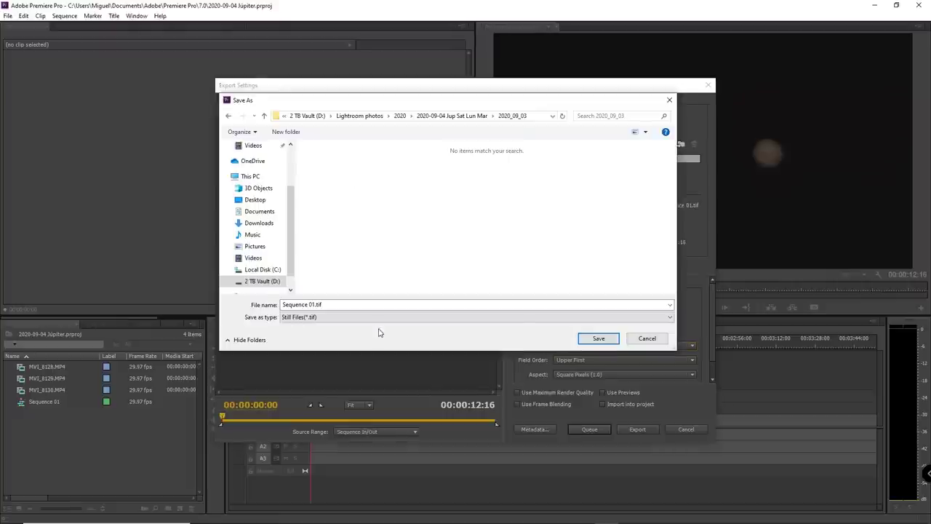
click(293, 134)
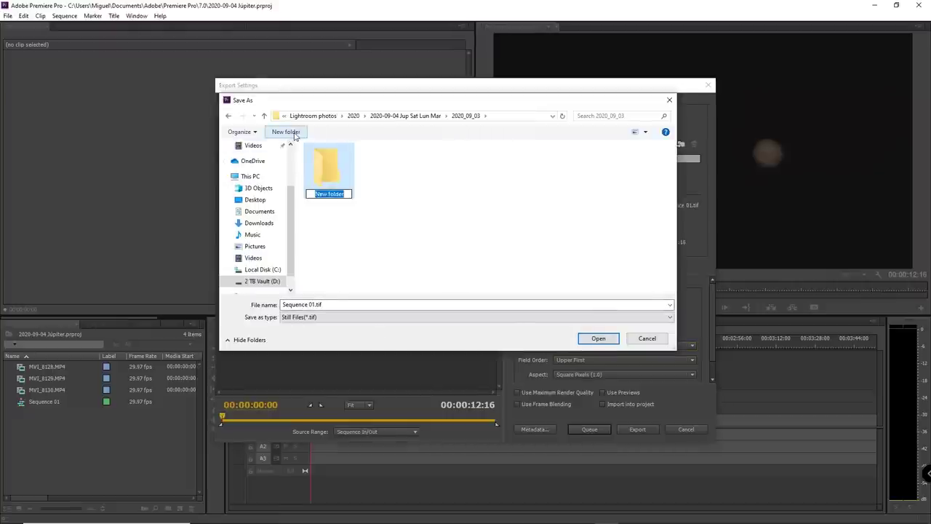
text(Stack)
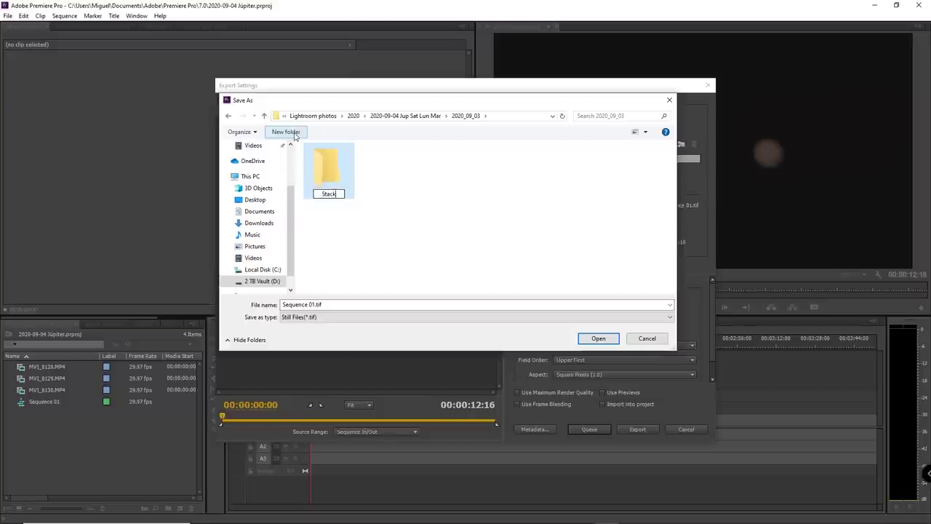
key(BackSpace)
key(BackSpace)
key(BackSpace)
key(BackSpace)
key(BackSpace)
Name the new folder "2020-09-04 Jupiter stack 01" and open it as the export destination
text(J)
text(020-09-04)
text( Ju)
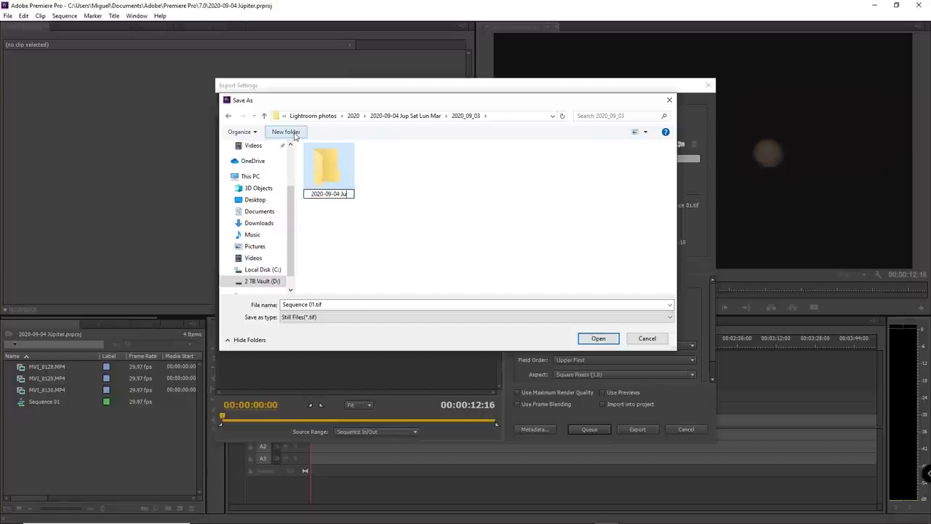
text(piter stack 01)
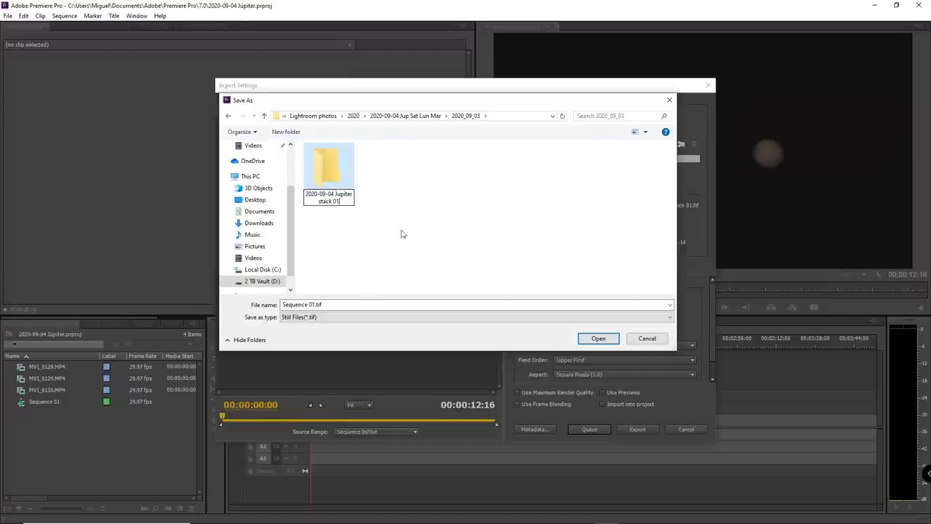
key(Return)
key(Return)
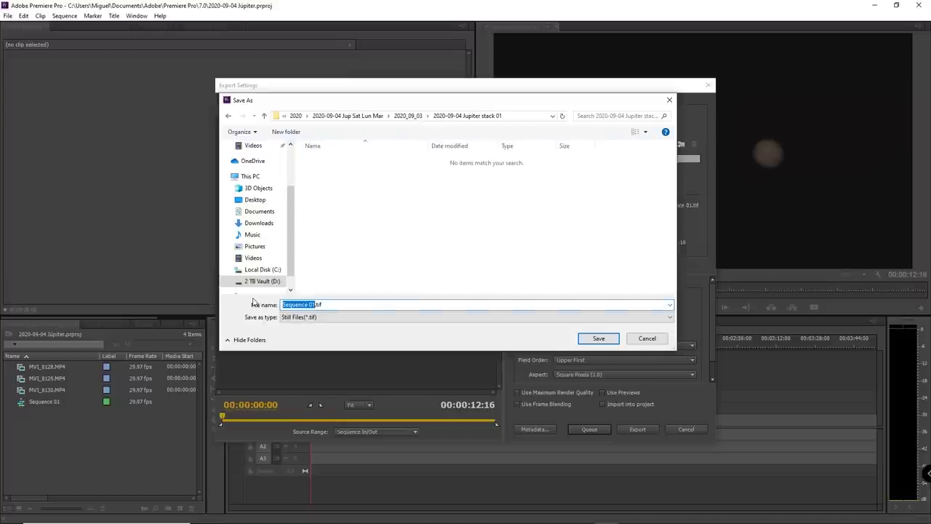
Set the export file name to "2020-09-04 Jupiter stack01.tif" and save it as the output name
text(20)
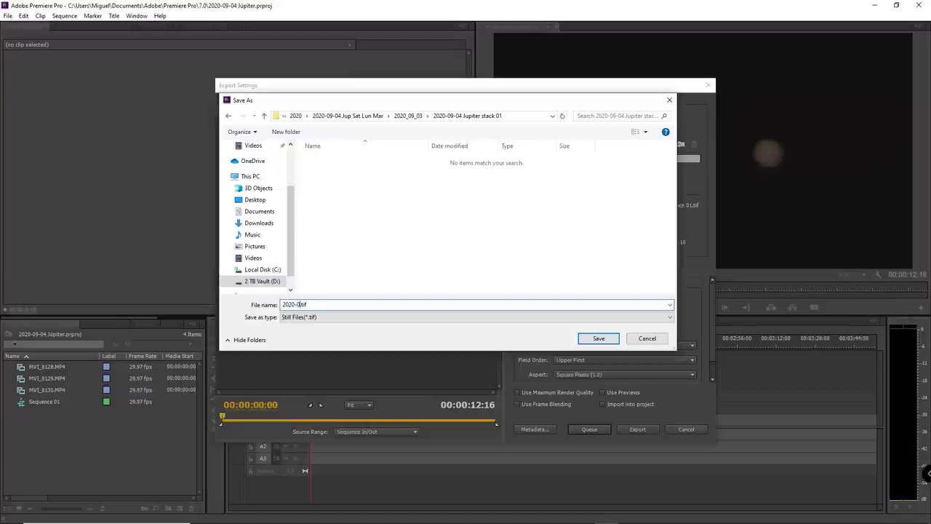
text(20-09-04)
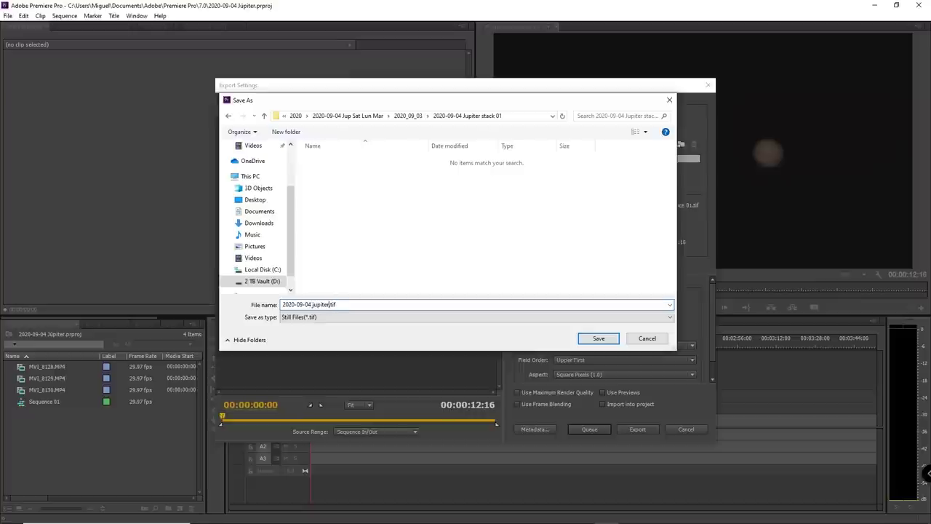
text( jupiter)
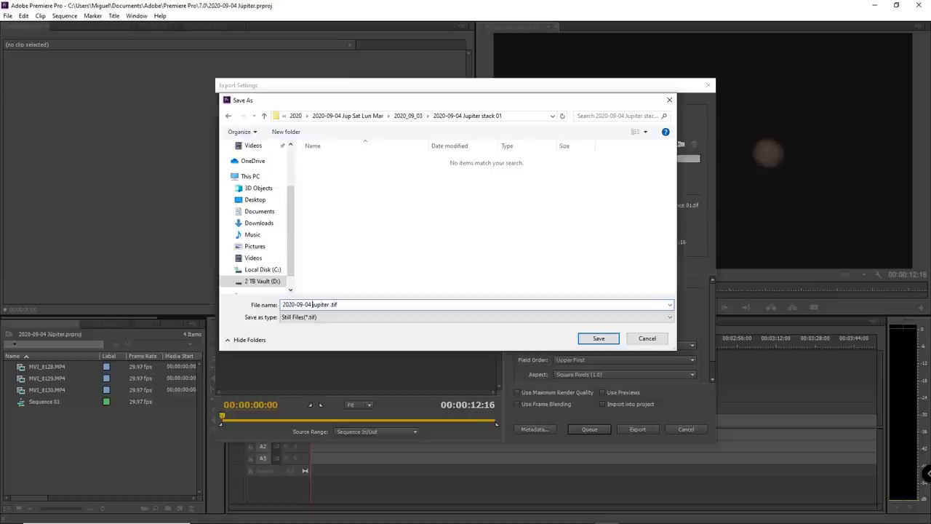
key(Delete)
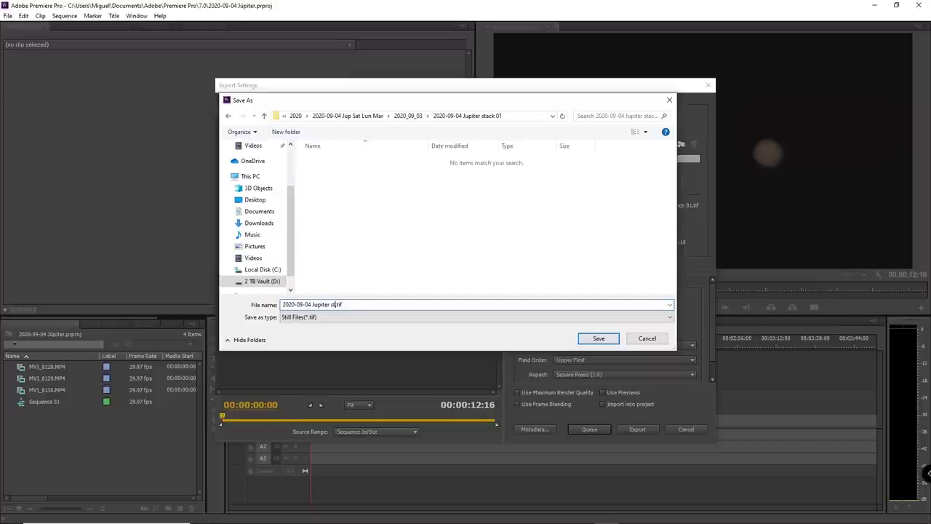
text(01)
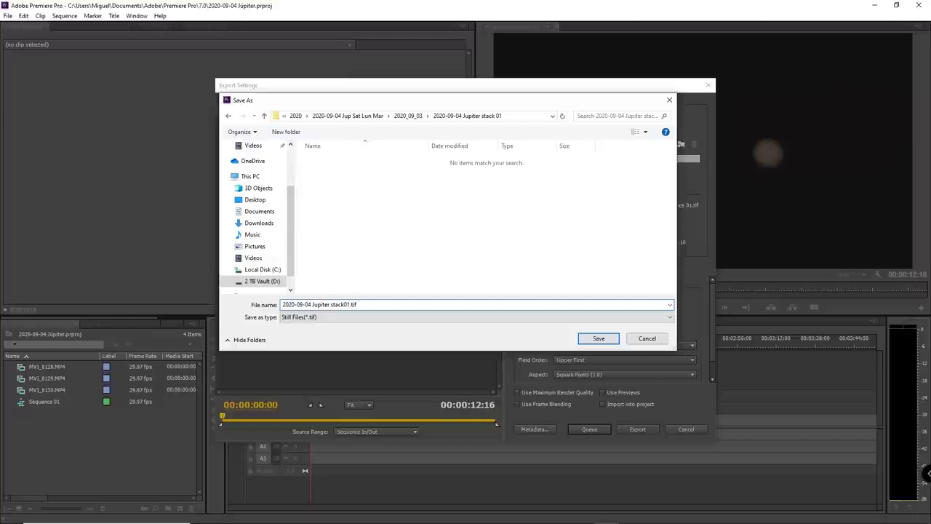
click(598, 338)
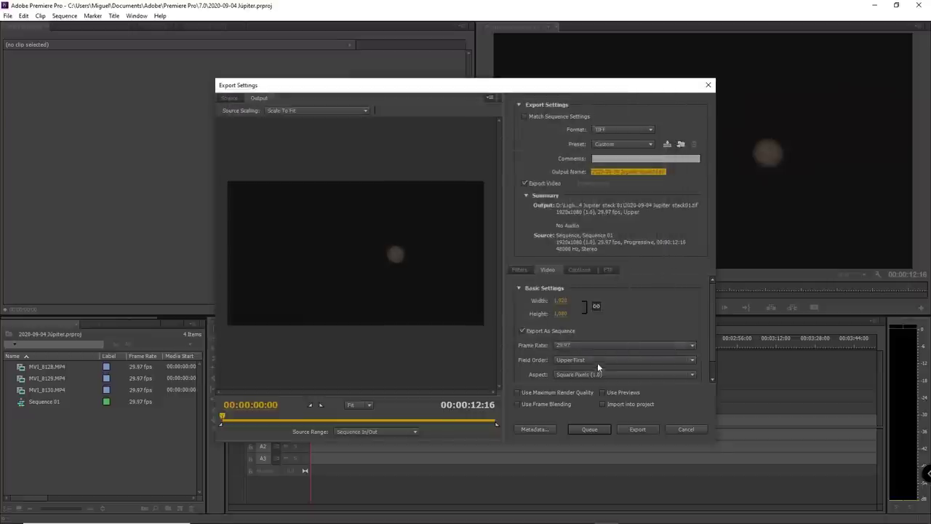
Export the TIFF sequence with the field order set to Progressive and Use Maximum Render Quality enabled
click(635, 429)
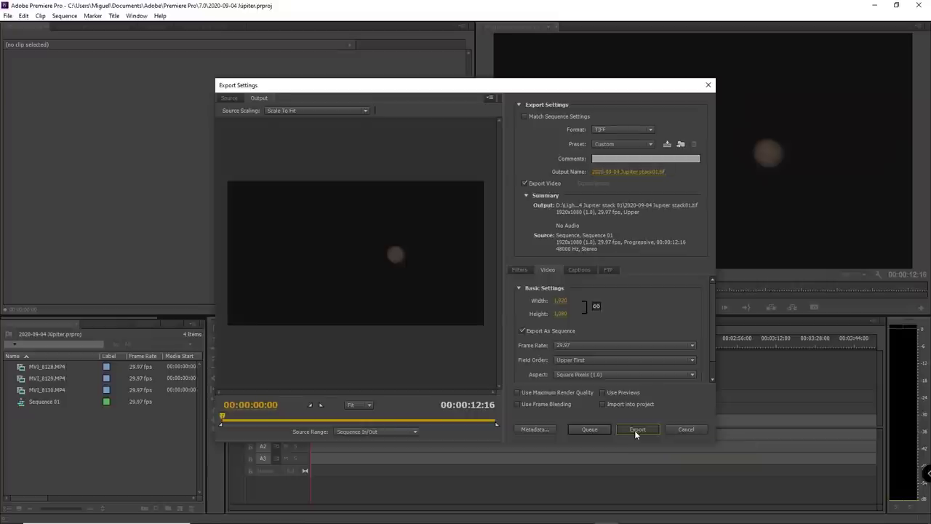
click(690, 361)
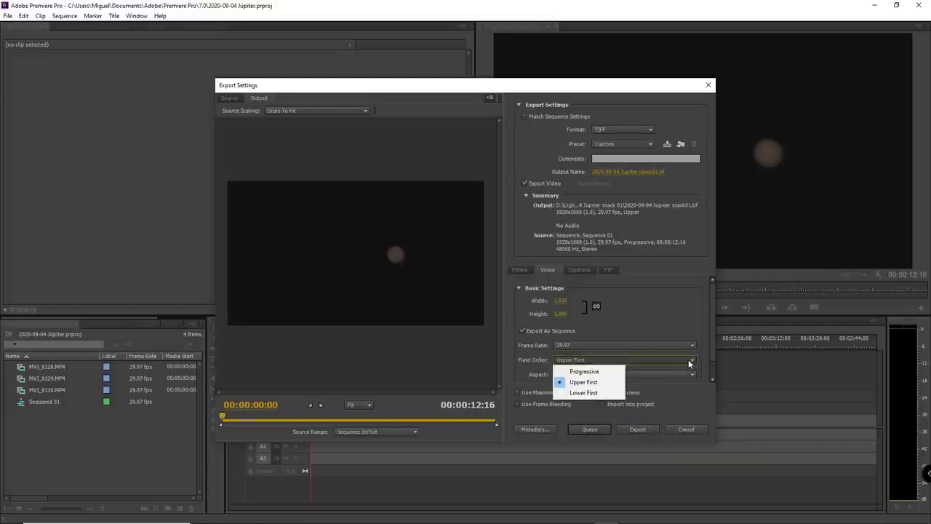
click(600, 373)
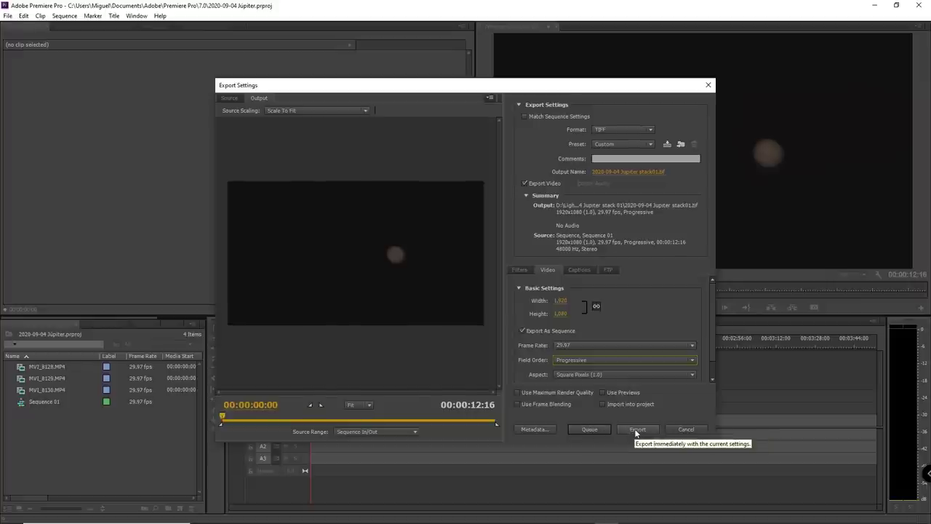
click(515, 392)
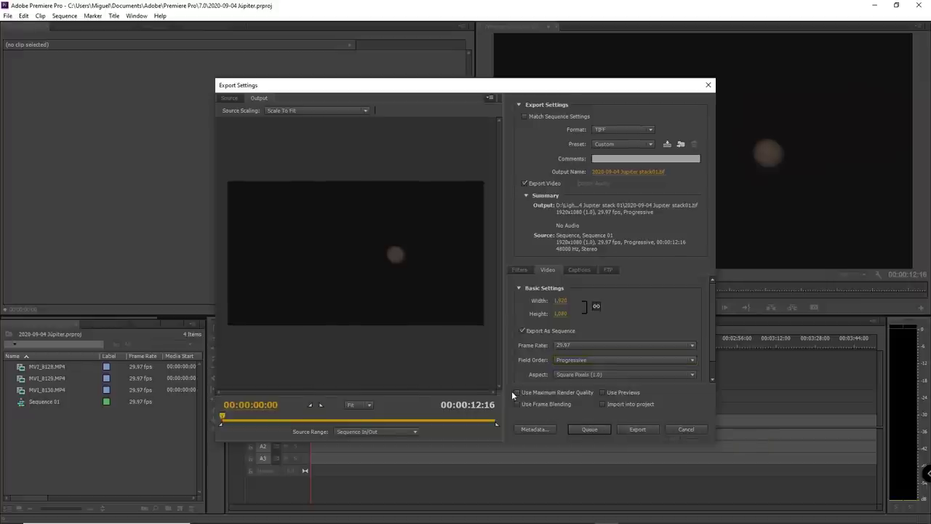
click(643, 432)
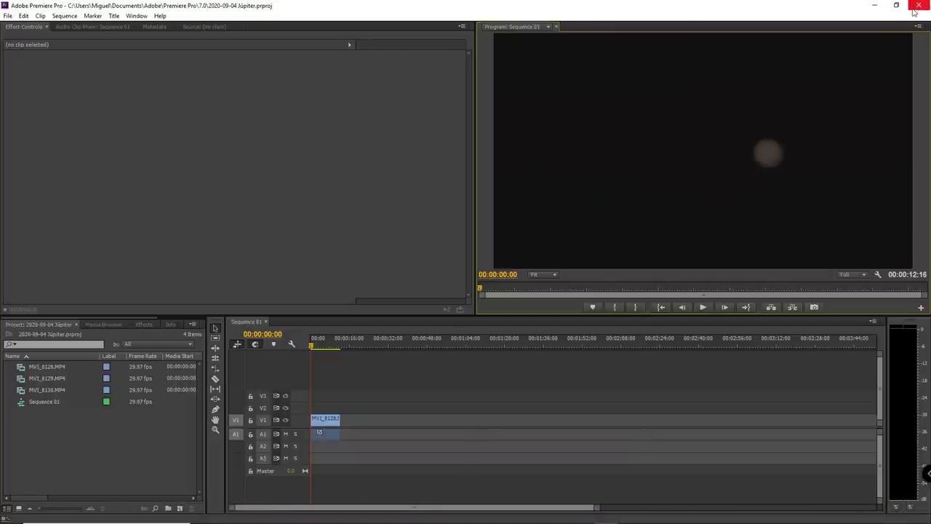
Save the project and close Premiere Pro
key(ctrl+s)
click(920, 7)
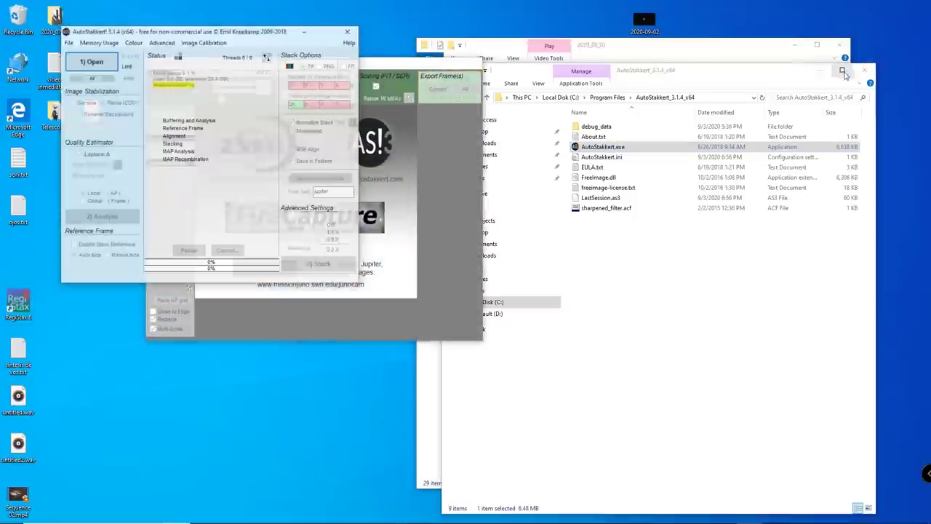
Clear away the AutoStakkert program folder and check the exported TIFF frames in the "2020-09-04 Jupiter stack 01" folder
click(822, 71)
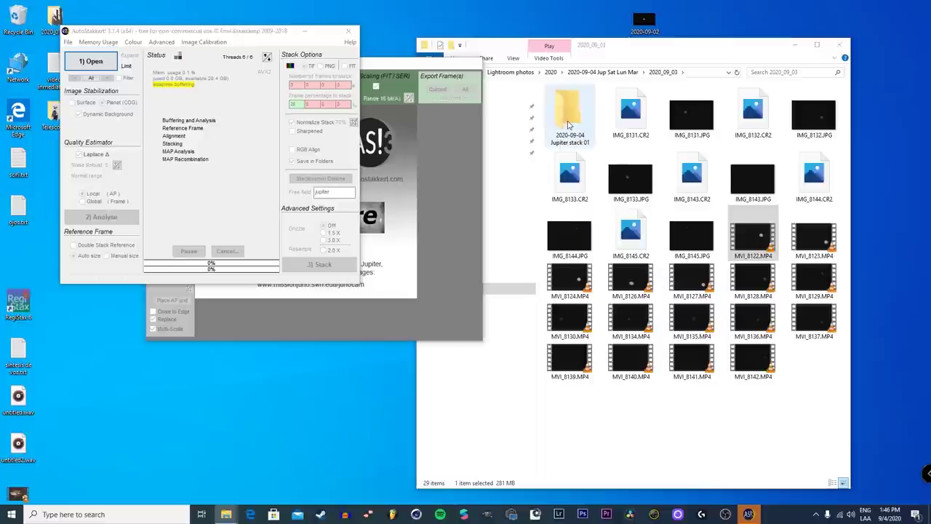
double_click(568, 126)
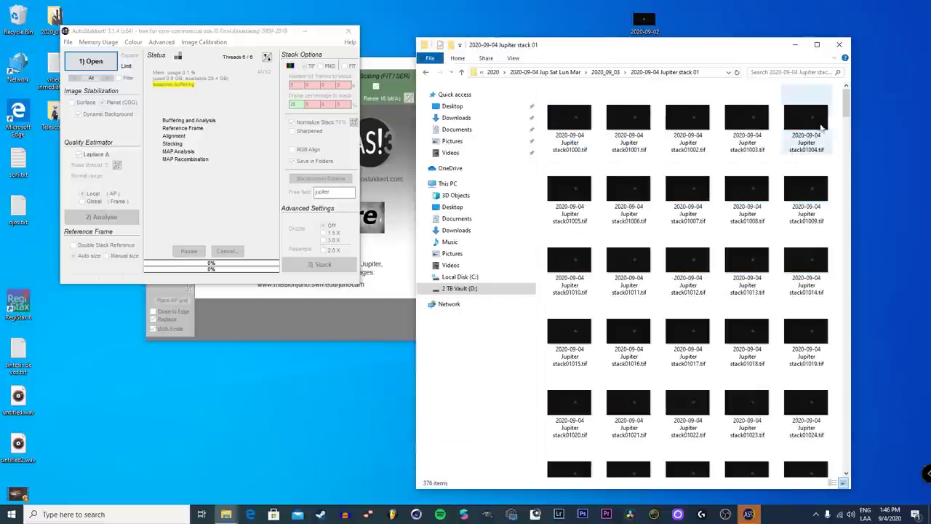
drag(847, 106, 847, 87)
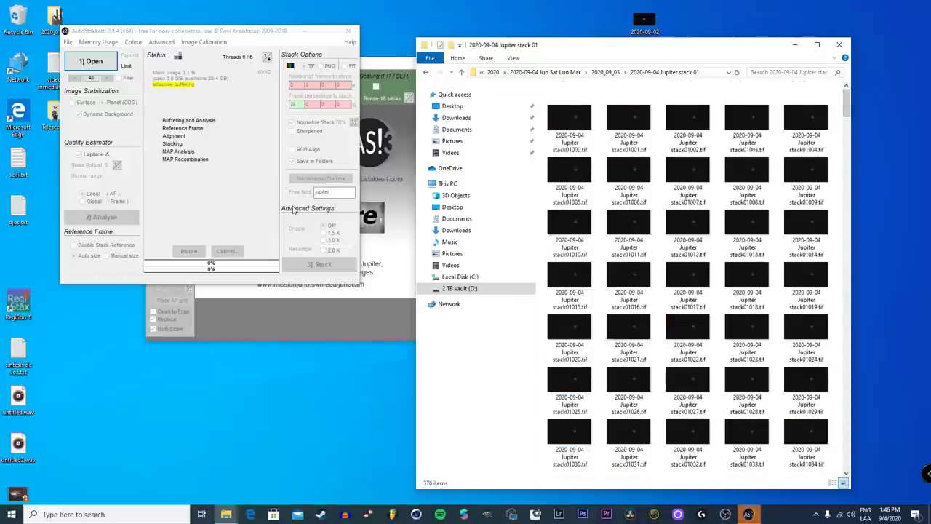
Load every TIFF frame in the "2020-09-04 Jupiter stack 01" folder, from stack01000.tif through stack01375.tif, into AutoStakkert
key(ctrl+o)
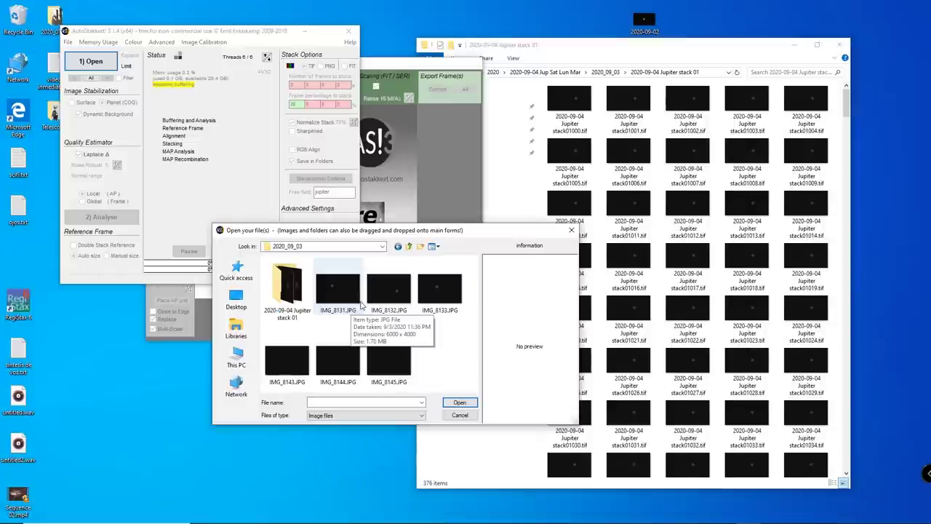
double_click(280, 291)
click(284, 292)
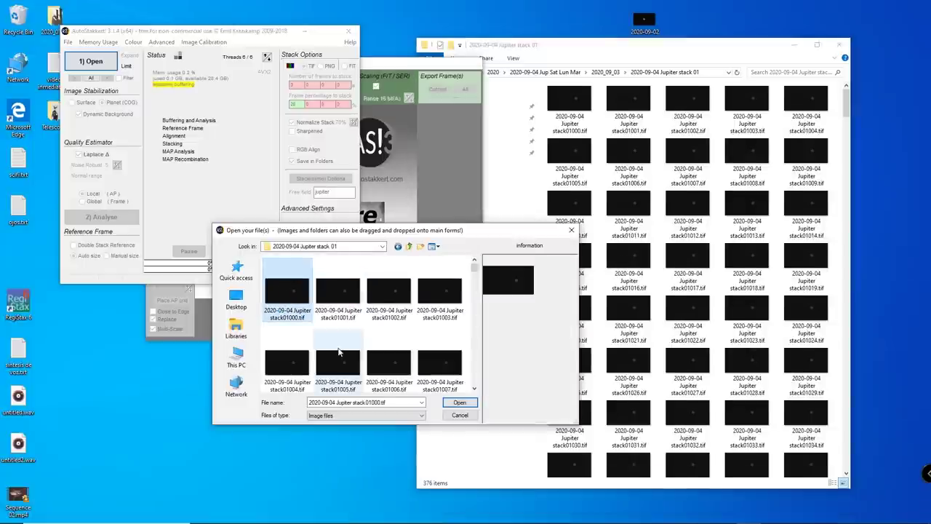
drag(474, 268, 477, 391)
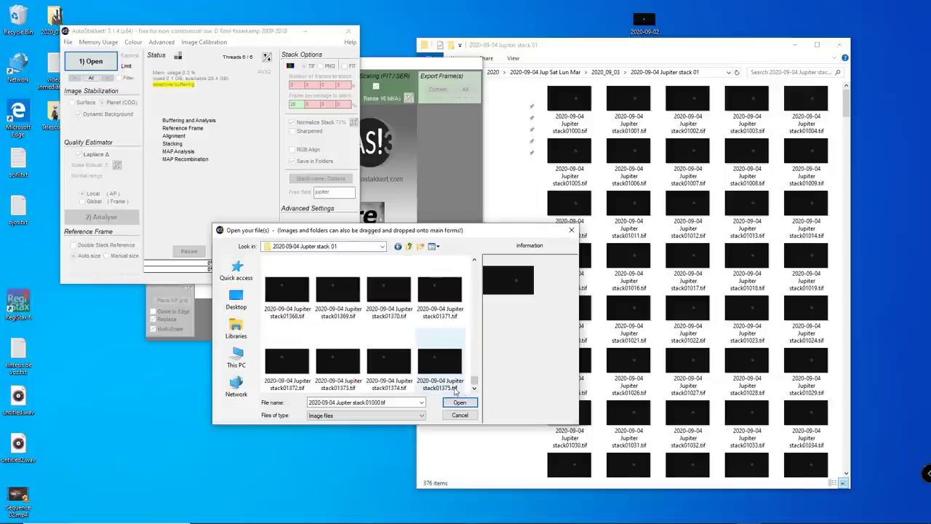
shift+click(436, 365)
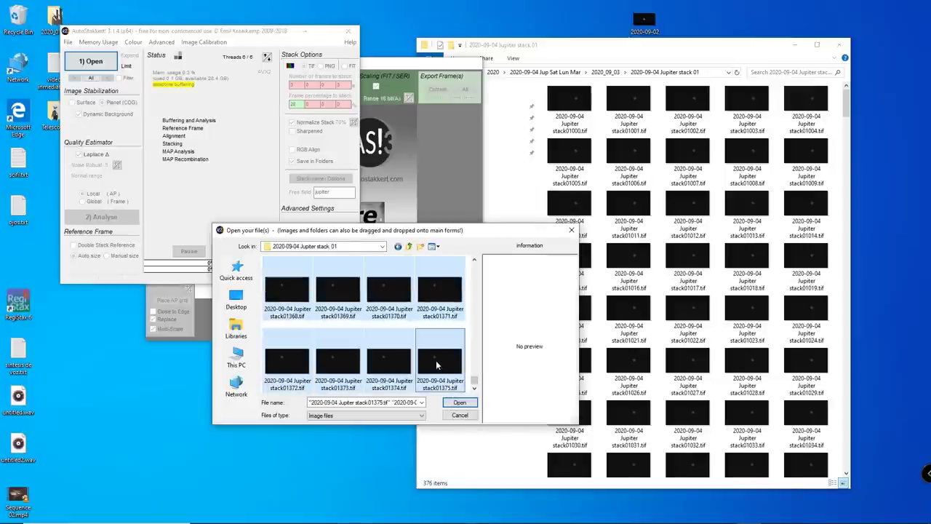
click(459, 403)
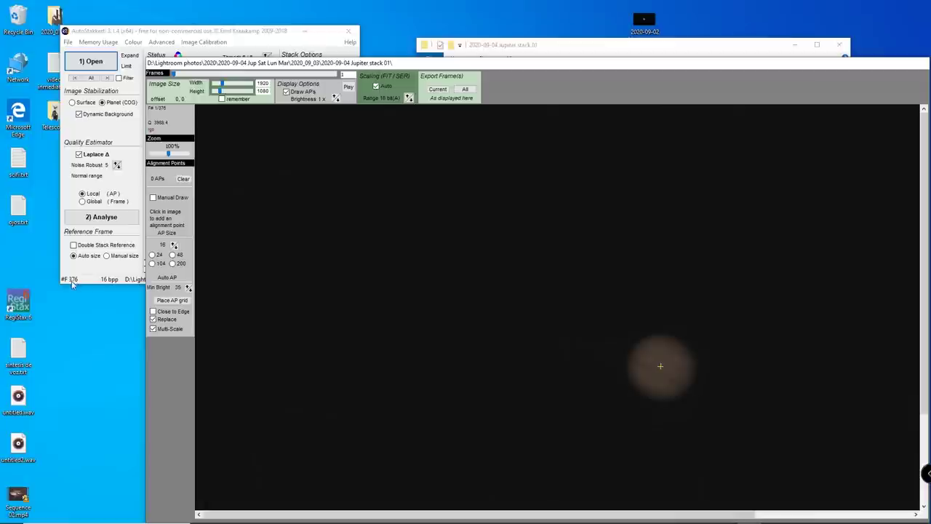
Bring the main AutoStakkert window in front of the frame preview and reposition both windows
click(238, 38)
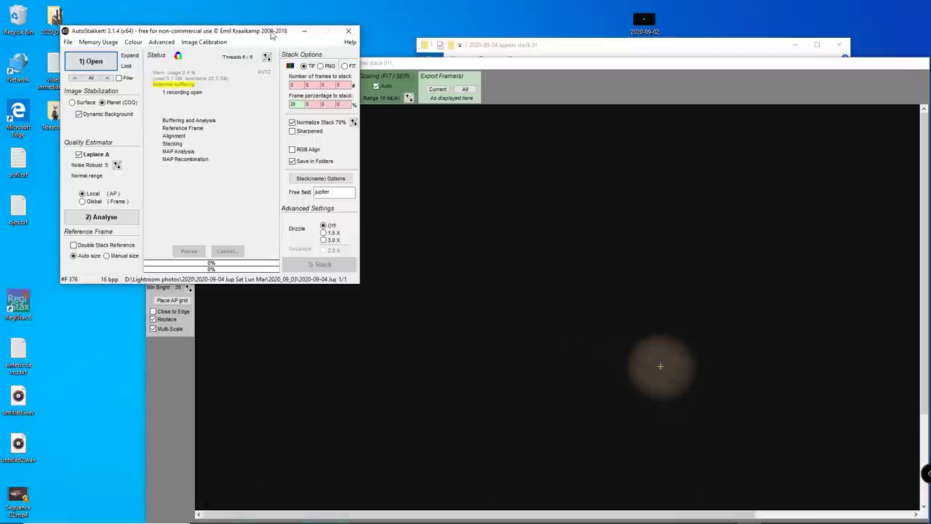
mouse_move(267, 34)
mouse_down()
mouse_move(304, 24)
mouse_move(233, 36)
mouse_move(268, 35)
mouse_up()
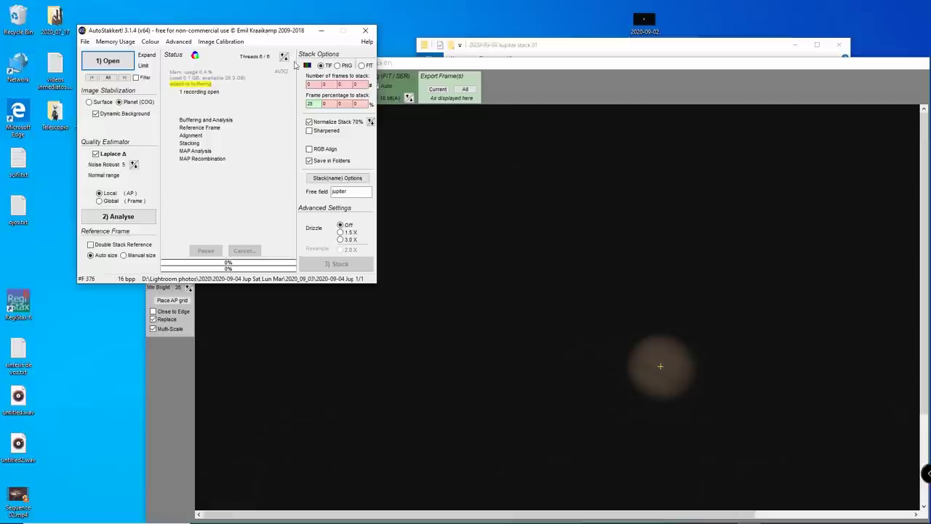
click(419, 65)
drag(419, 66, 401, 63)
drag(276, 33, 263, 28)
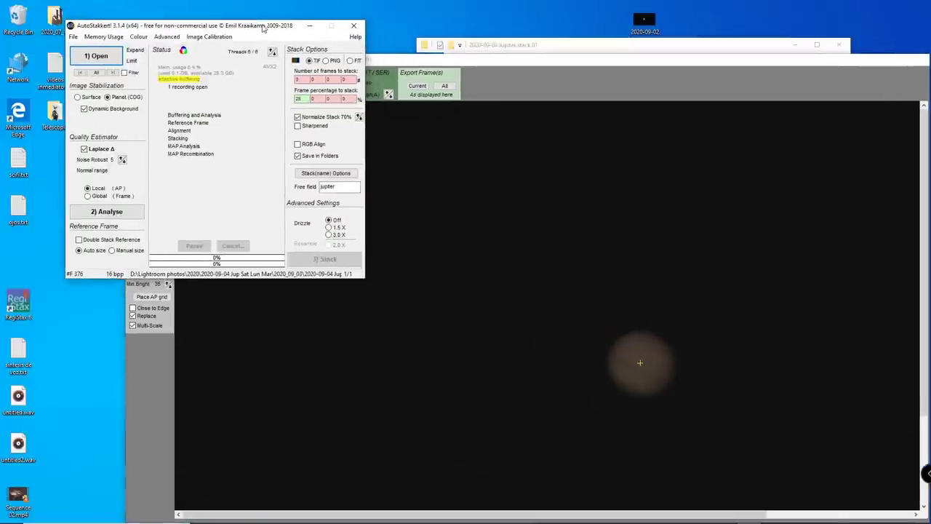